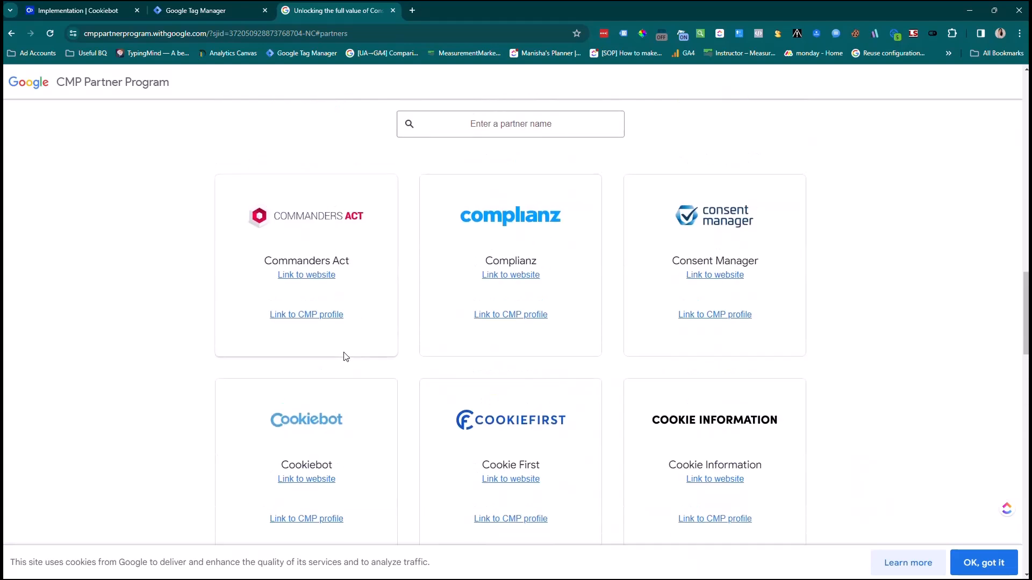
Step: Browse the consent management platforms listed in Google's CMP Partner Program
scroll(621, 260, down, 5)
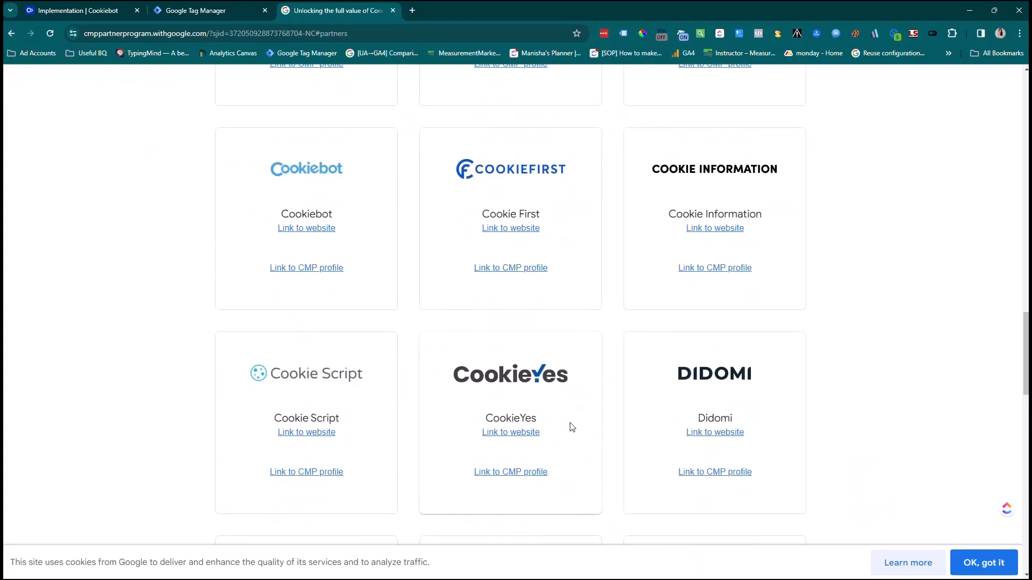
scroll(569, 427, down, 5)
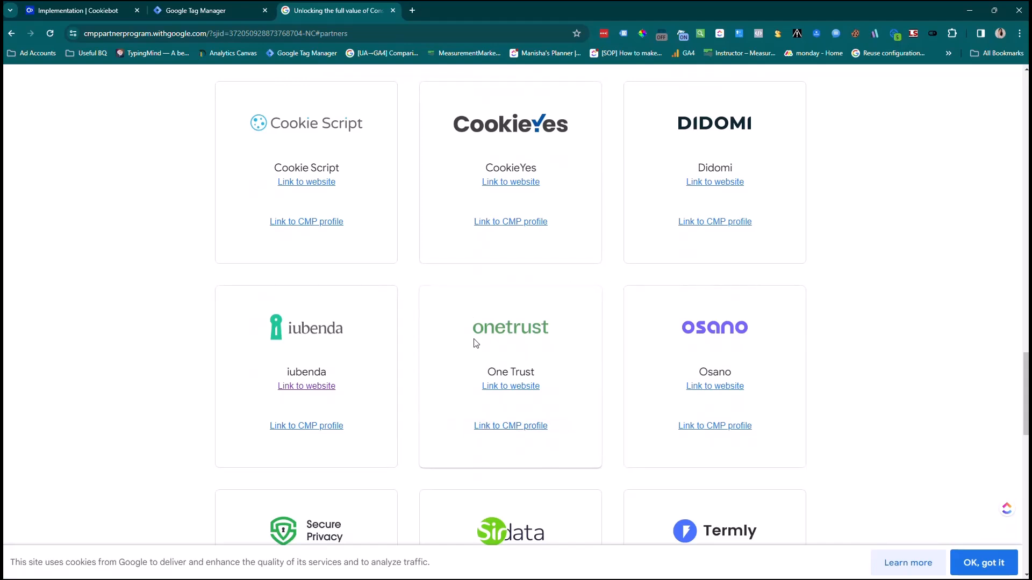
scroll(476, 344, down, 3)
scroll(776, 430, up, 5)
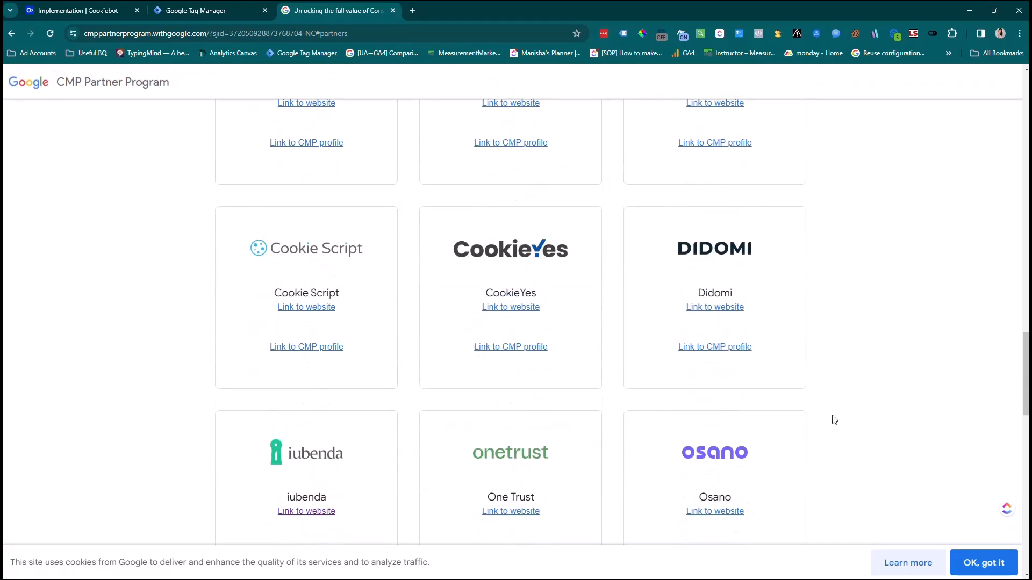
scroll(785, 460, up, 7)
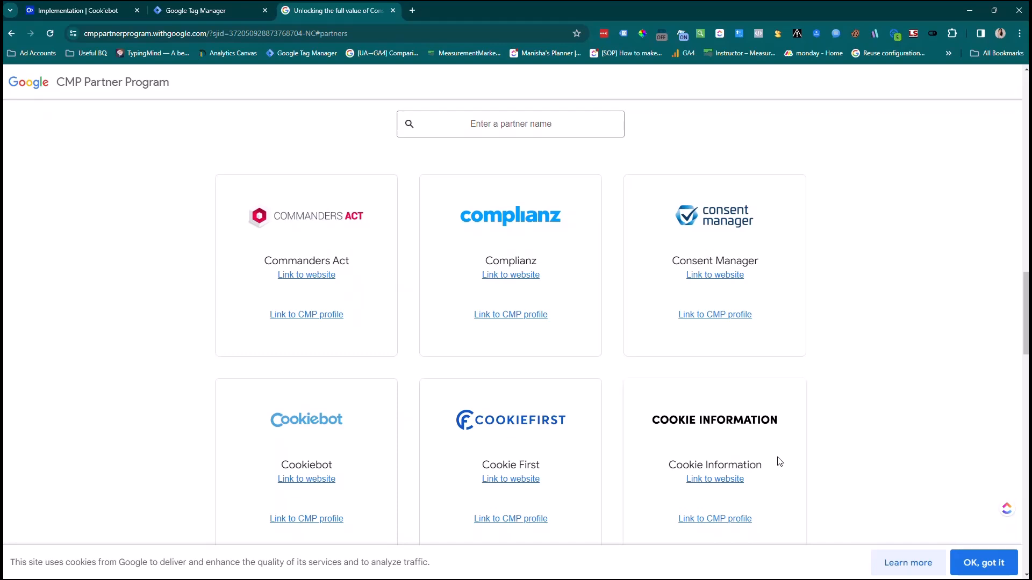
Step: Switch to Cookiebot and review the domain group's domains and the Compliance settings in its banner configuration
click(80, 10)
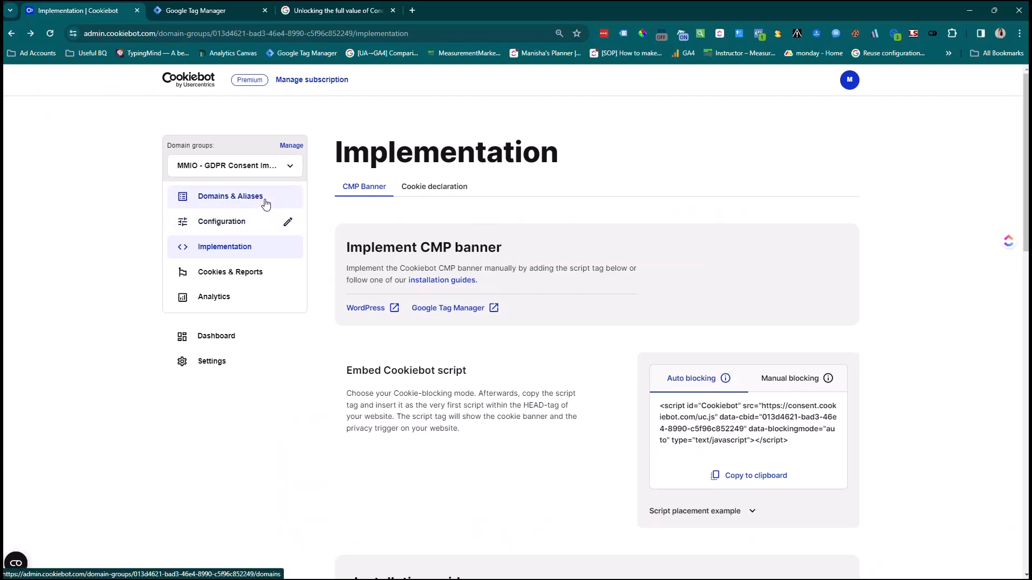
click(233, 196)
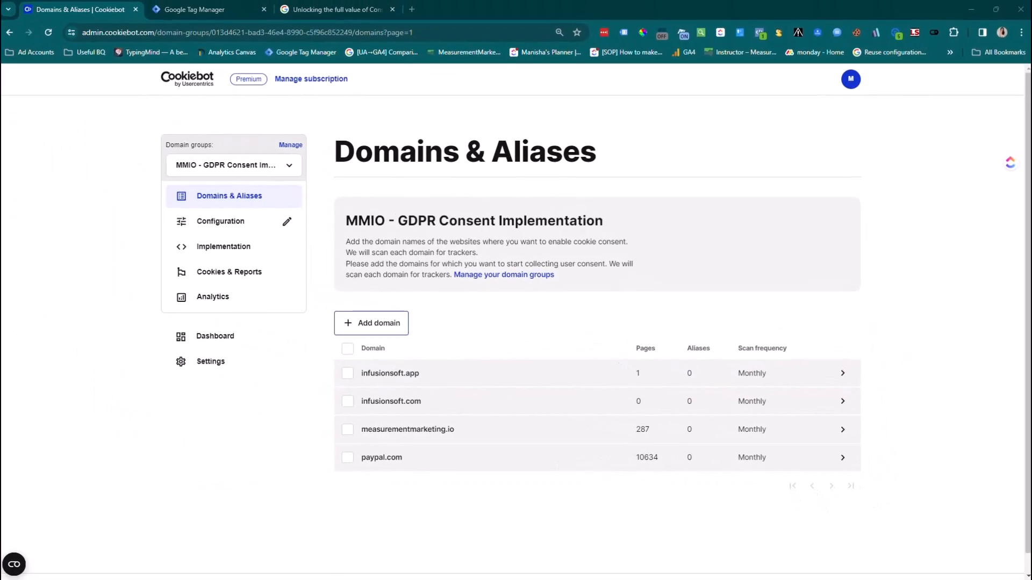
click(247, 233)
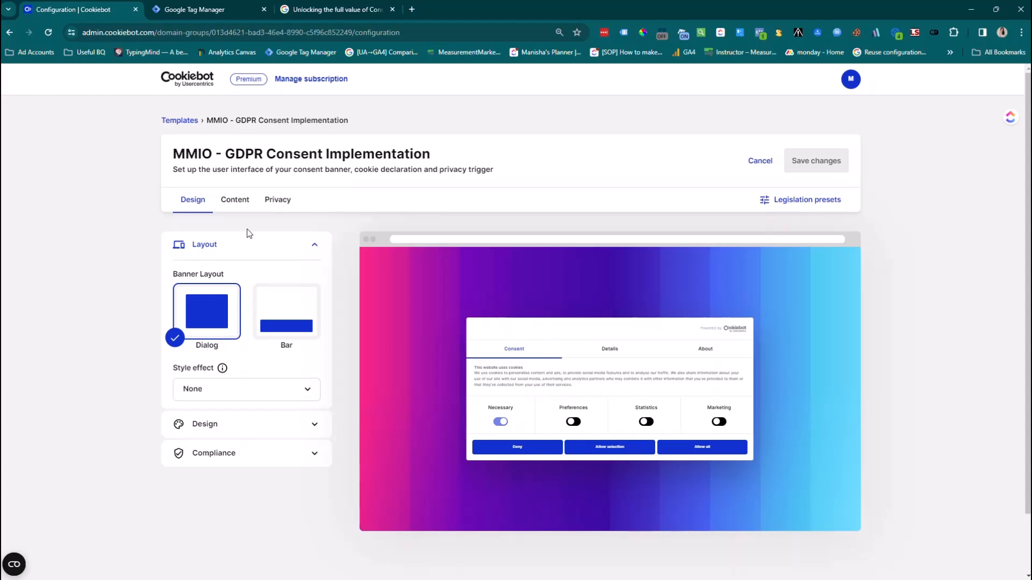
click(284, 464)
scroll(288, 460, down, 2)
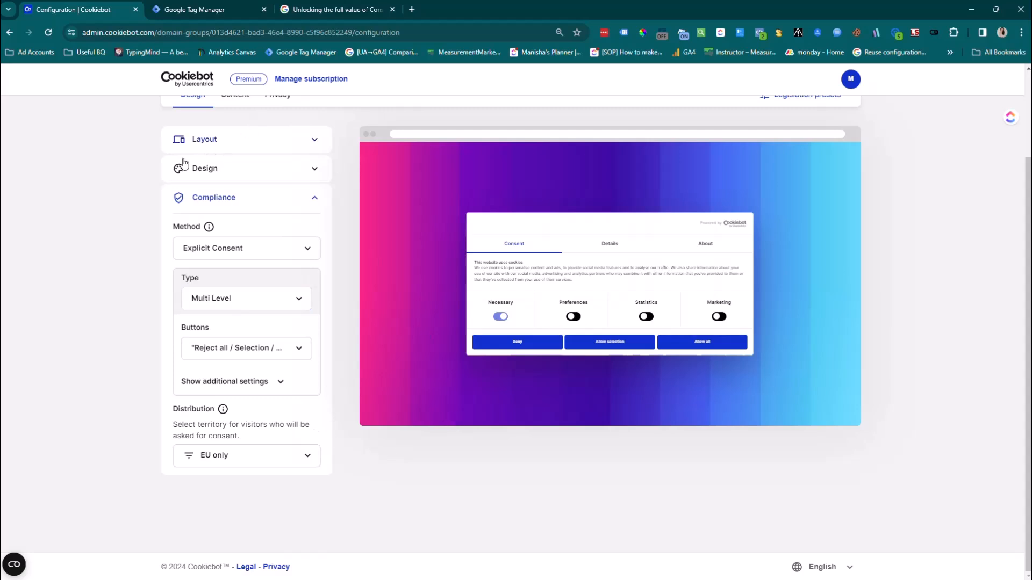
Step: Open the domain group's Implementation page and examine the Cookiebot embed script and the platform installation guides
click(10, 33)
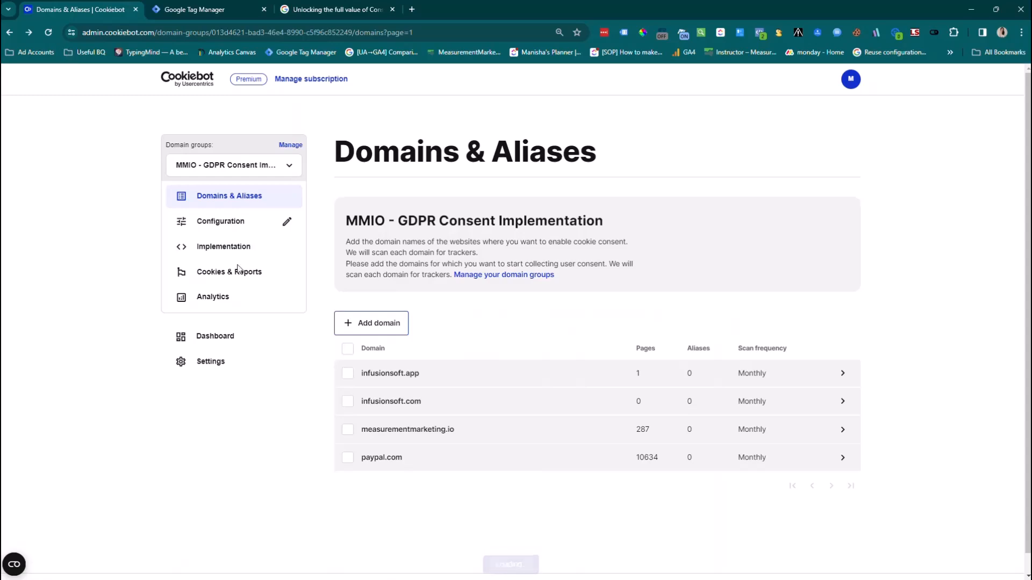
click(199, 250)
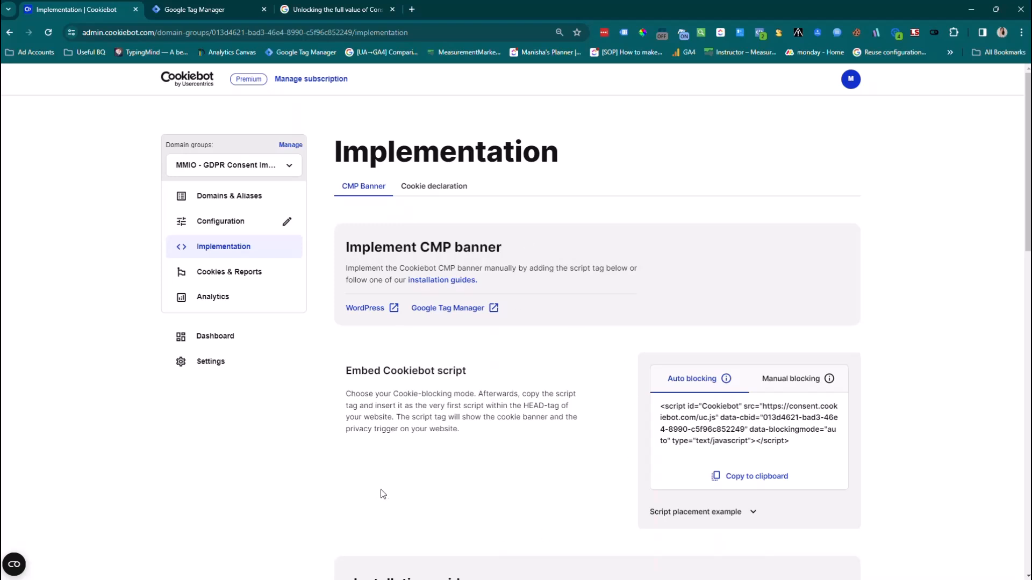
scroll(477, 499, down, 10)
scroll(542, 468, down, 5)
scroll(573, 490, up, 9)
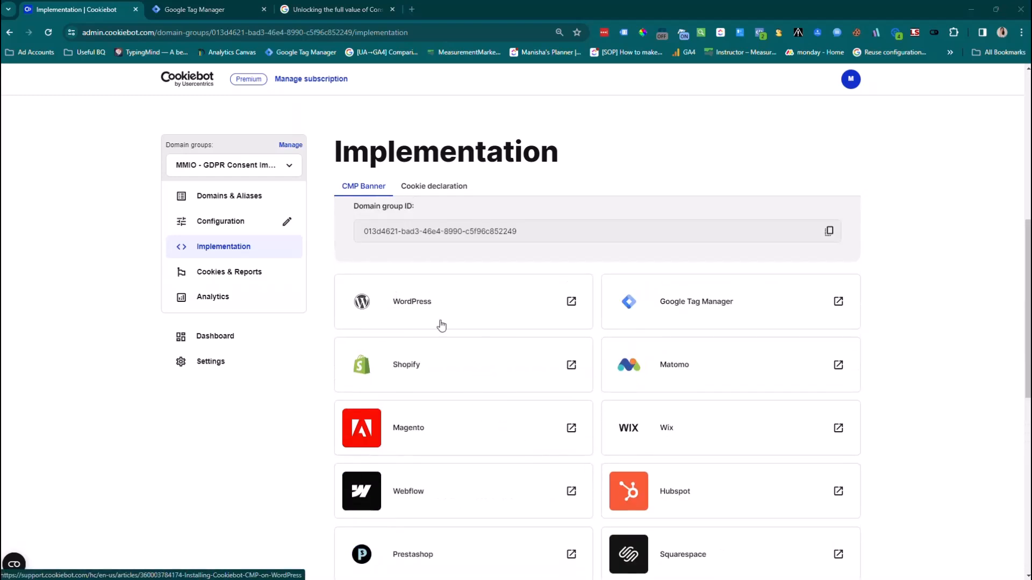
scroll(567, 362, up, 5)
scroll(477, 456, down, 5)
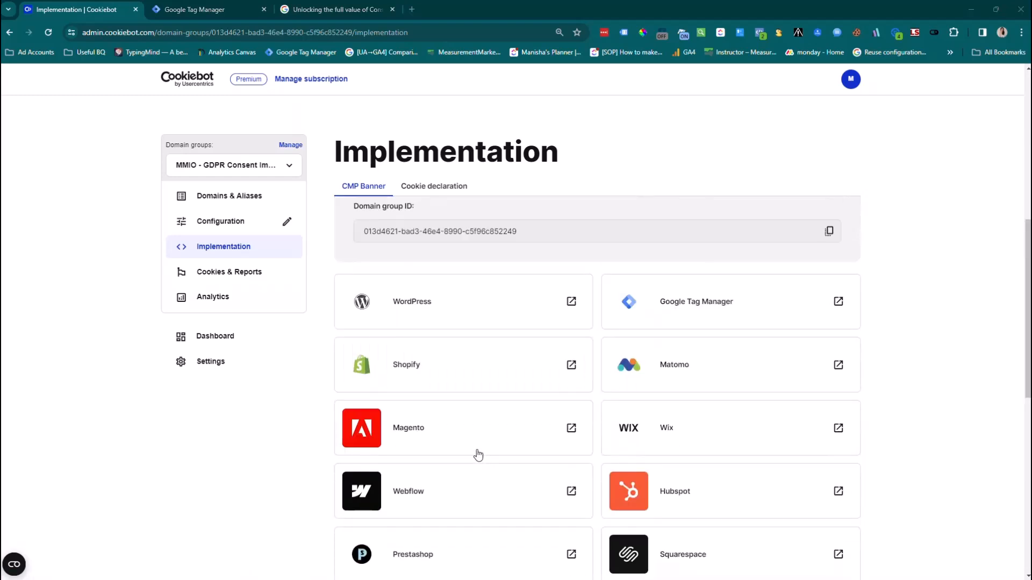
scroll(474, 451, up, 7)
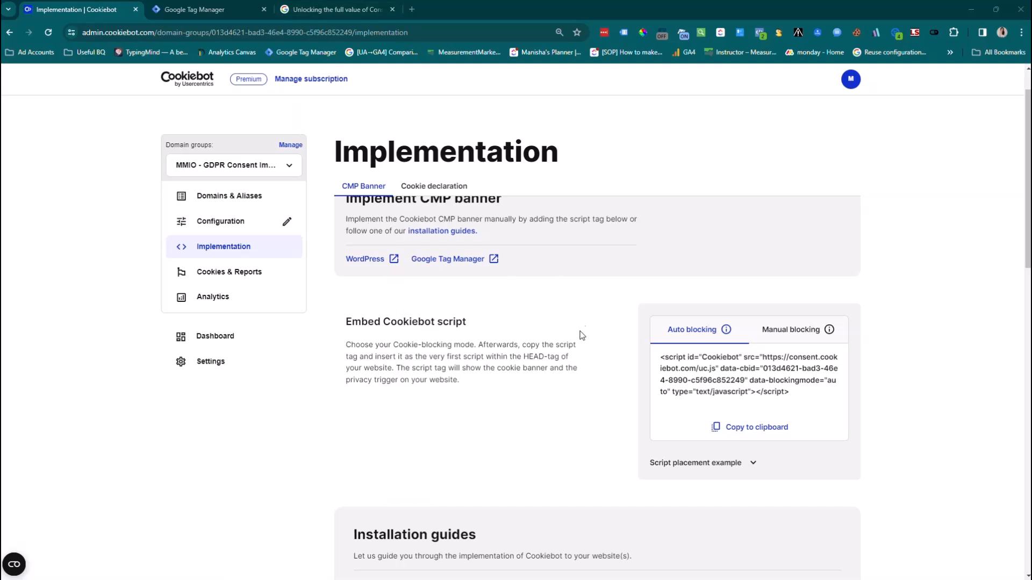
Step: Switch to Google Tag Manager and search the workspace's tags for "cookiebo"
click(211, 13)
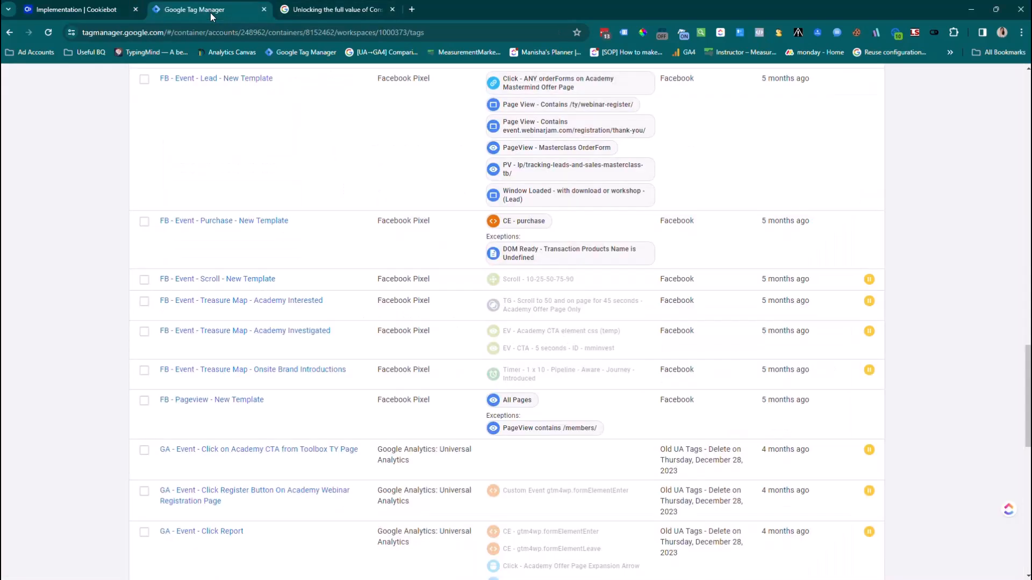
click(85, 4)
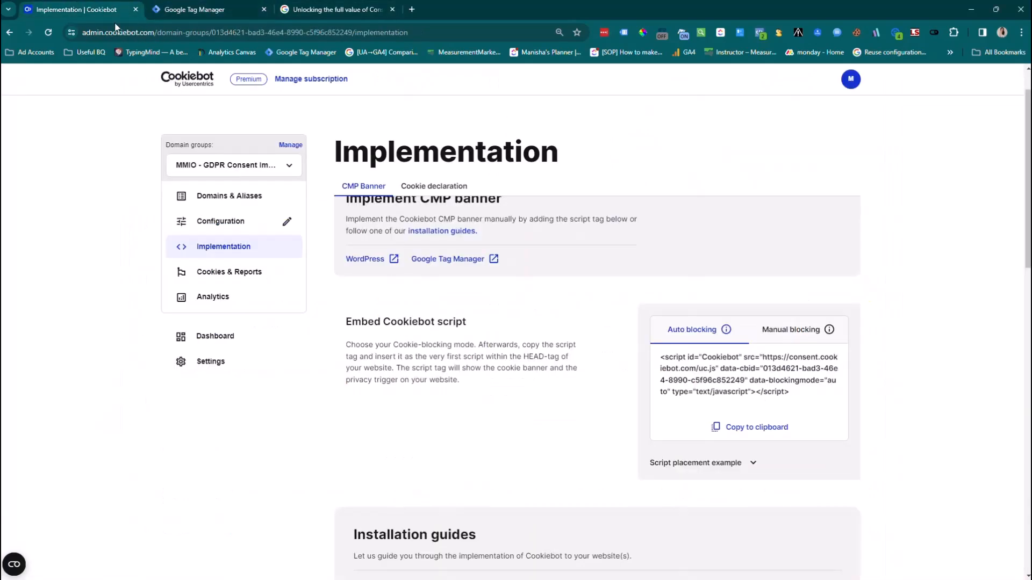
click(168, 11)
scroll(446, 306, up, 10)
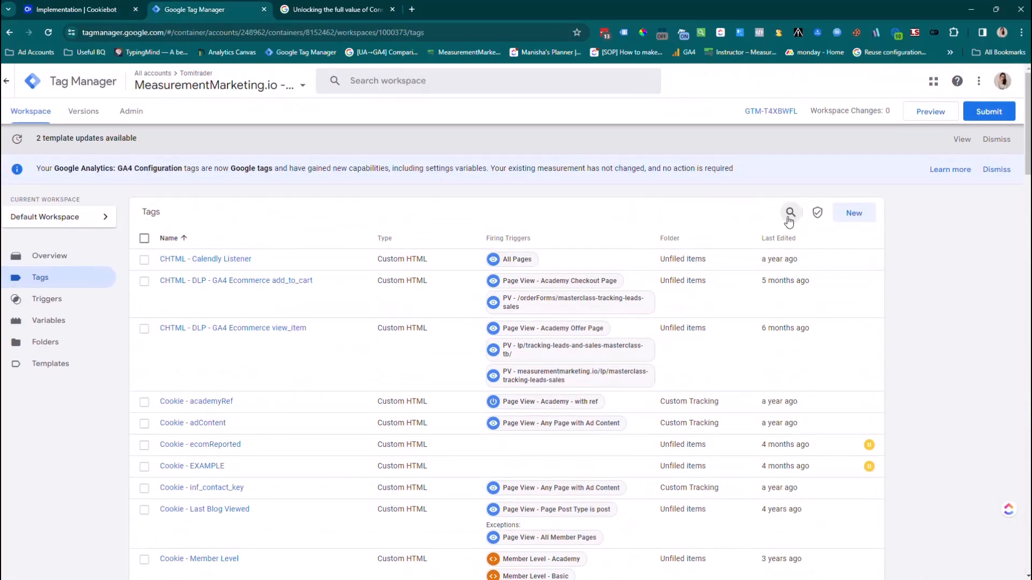
click(788, 218)
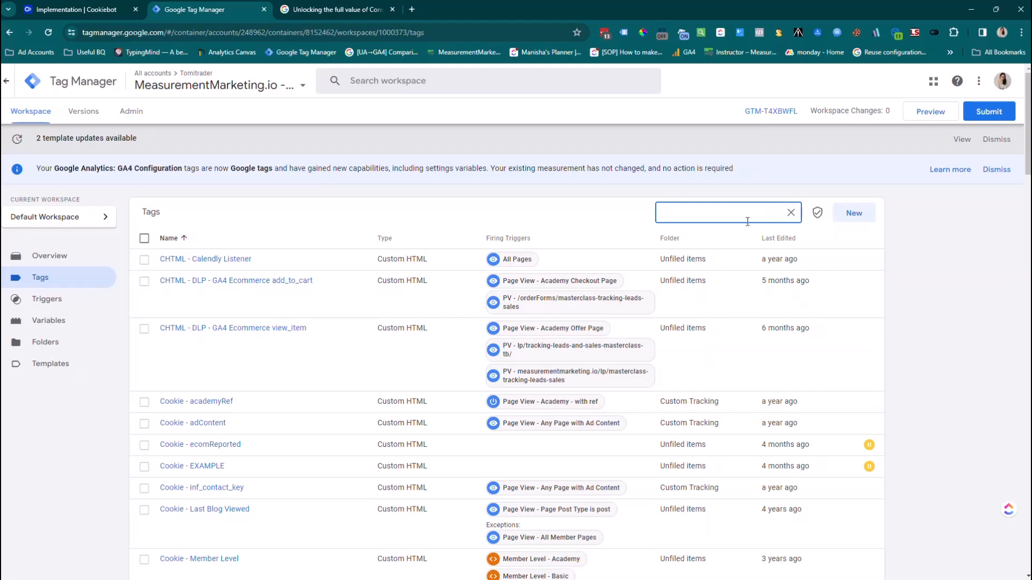
text(cook)
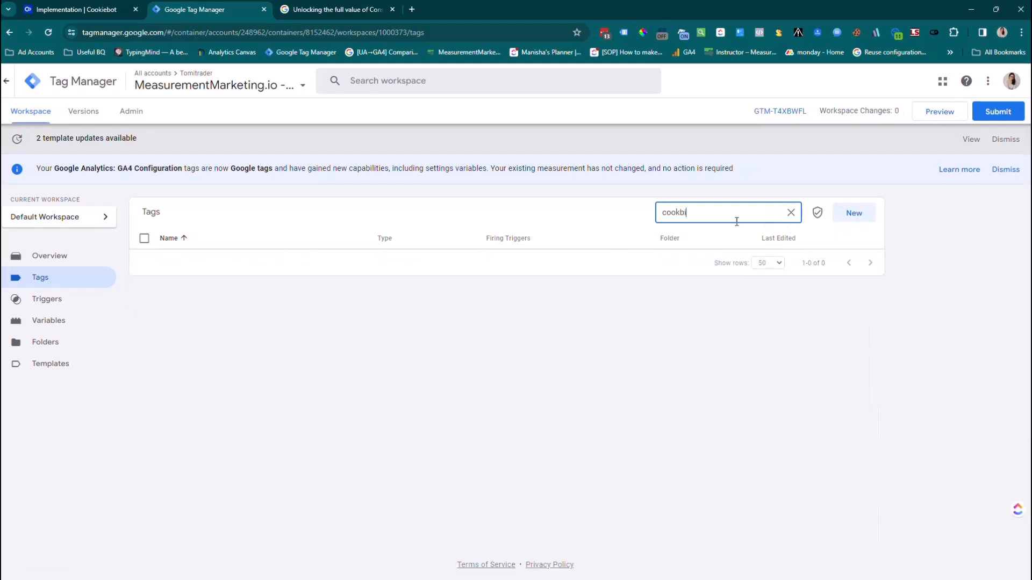
text(iebo)
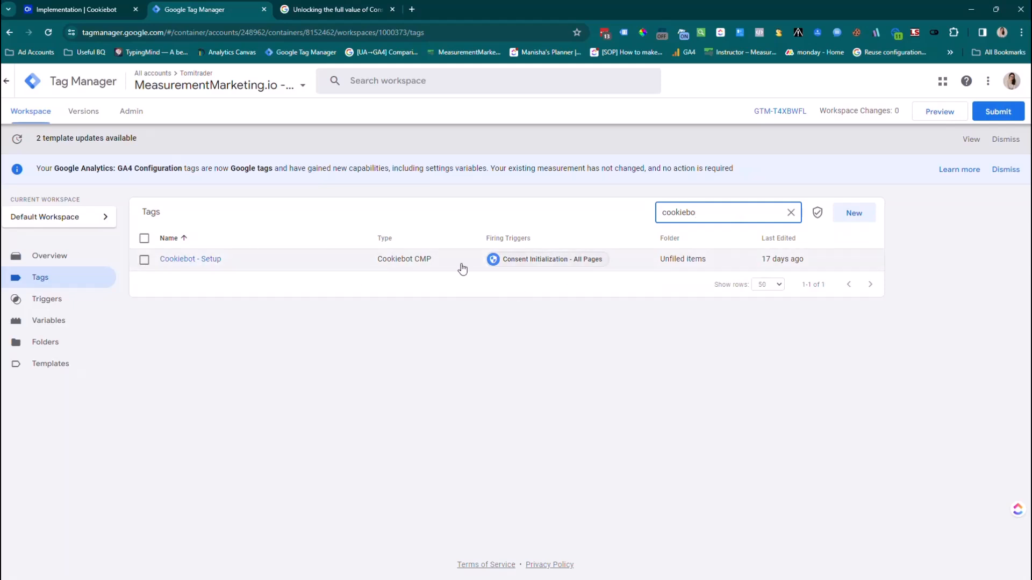
Step: Start a new tag and search the Community Template Gallery for the "cookiebot" tag template
click(854, 214)
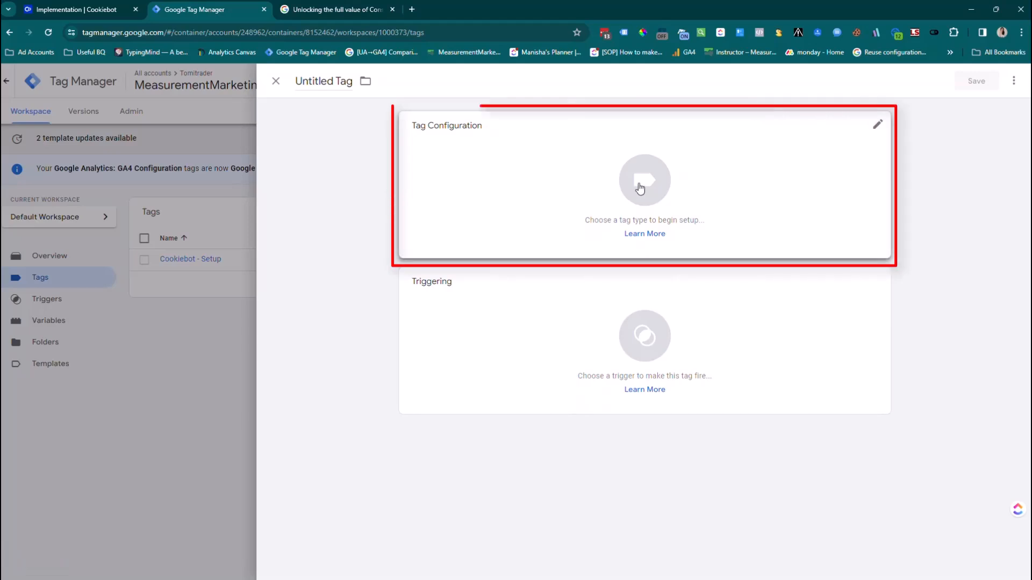
click(638, 189)
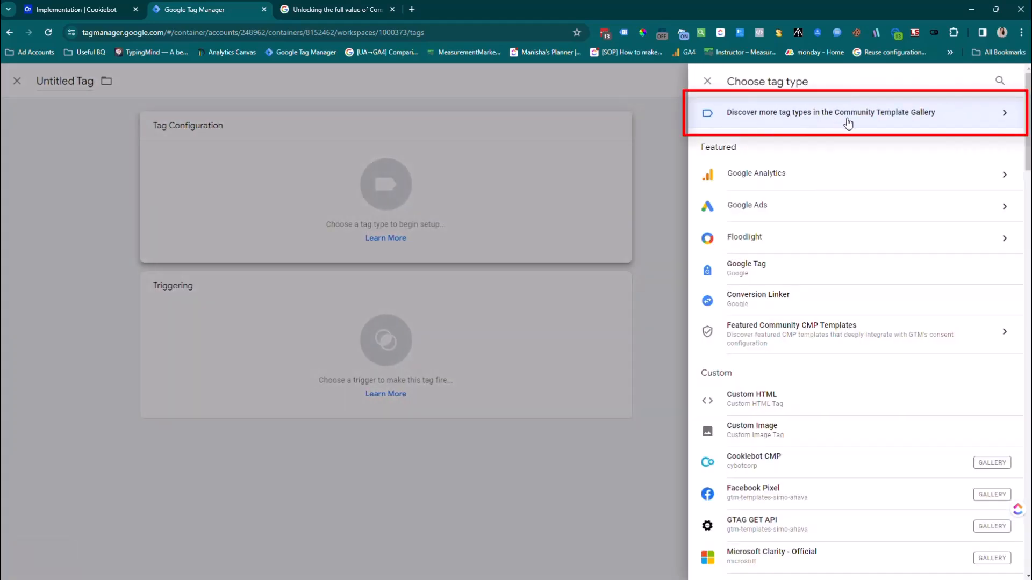
click(925, 120)
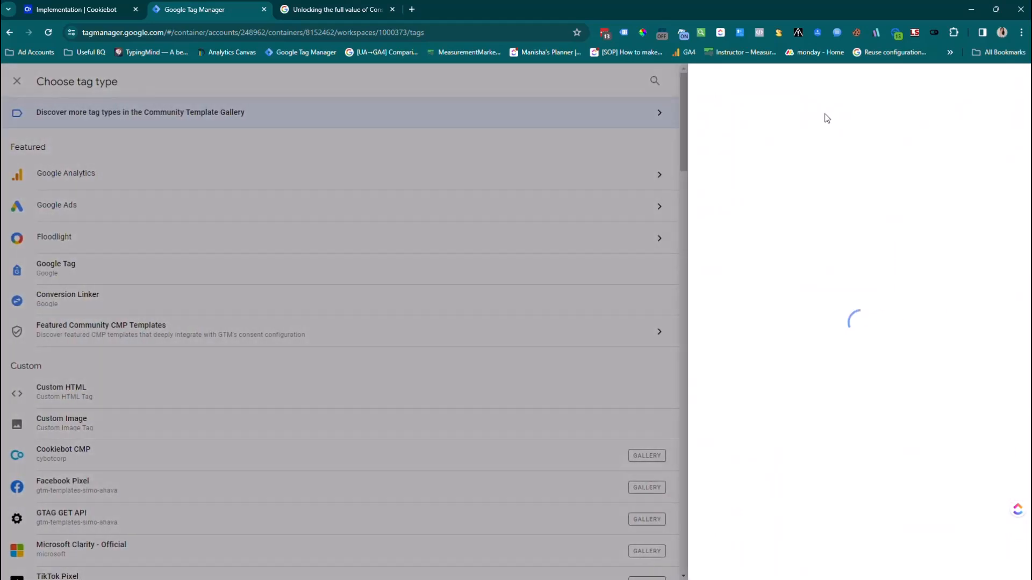
click(1007, 81)
text(cook)
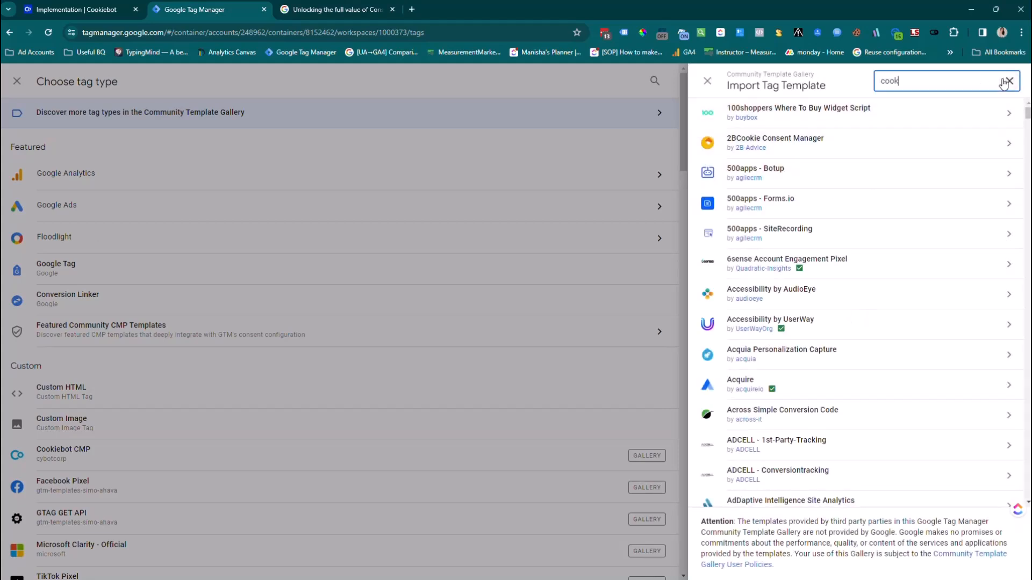
text(iebot)
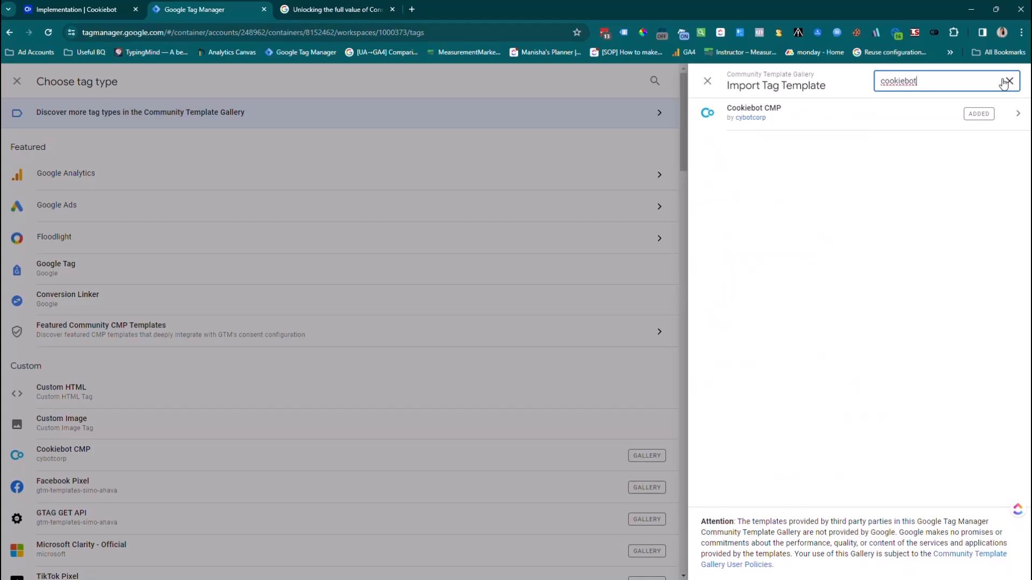
Step: Search the template gallery for "cookieyes", clear the search and close the untitled tag without setting it up
key(ctrl+a)
text(cookie)
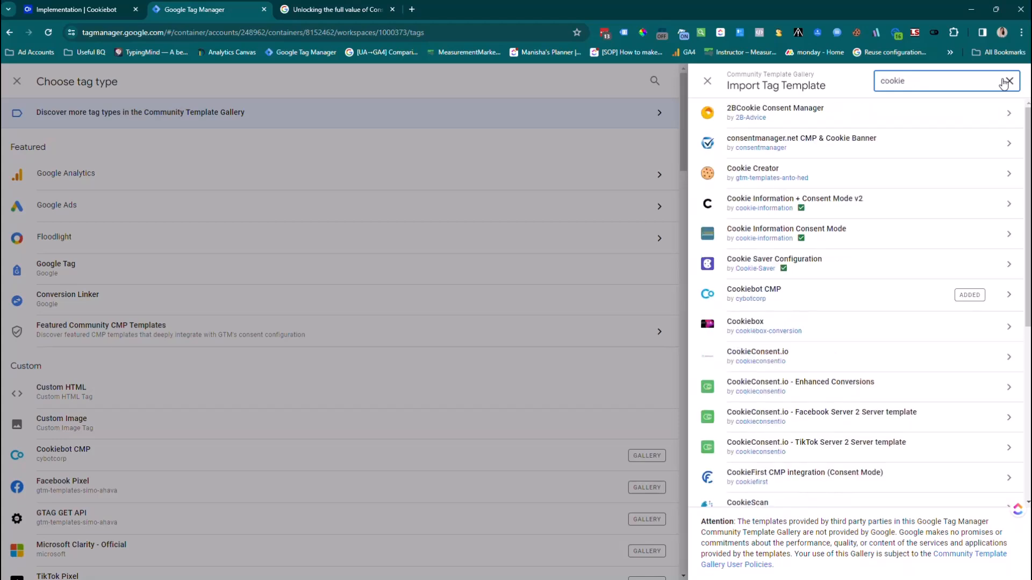
text(yes)
key(BackSpace)
key(BackSpace)
key(BackSpace)
key(BackSpace)
key(BackSpace)
key(BackSpace)
key(BackSpace)
key(BackSpace)
key(BackSpace)
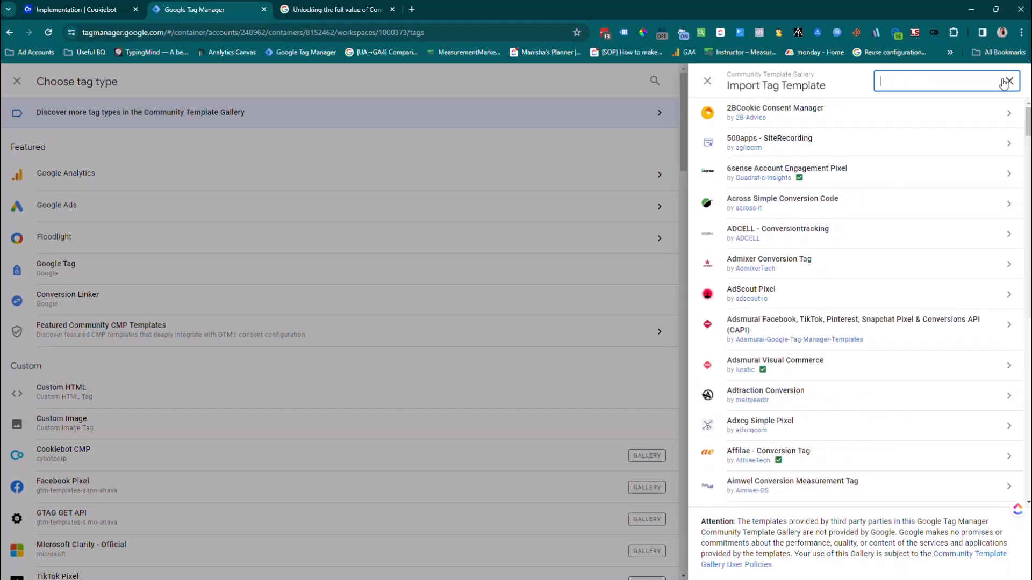
click(708, 82)
click(668, 80)
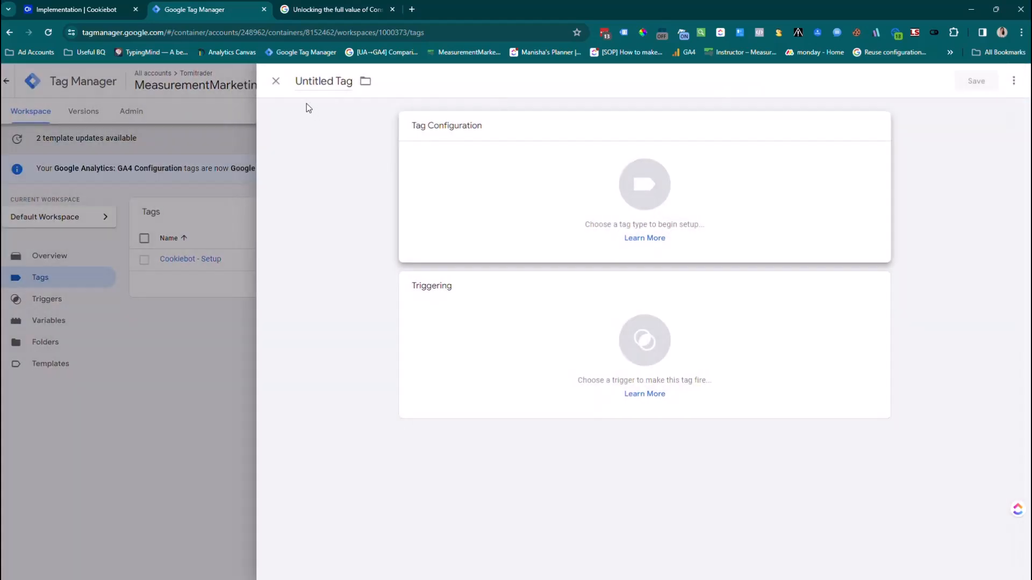
click(276, 81)
Step: Open the Cookiebot - Setup tag and highlight the Cookiebot ID in Cookiebot's embed script to compare it with the tag
click(207, 259)
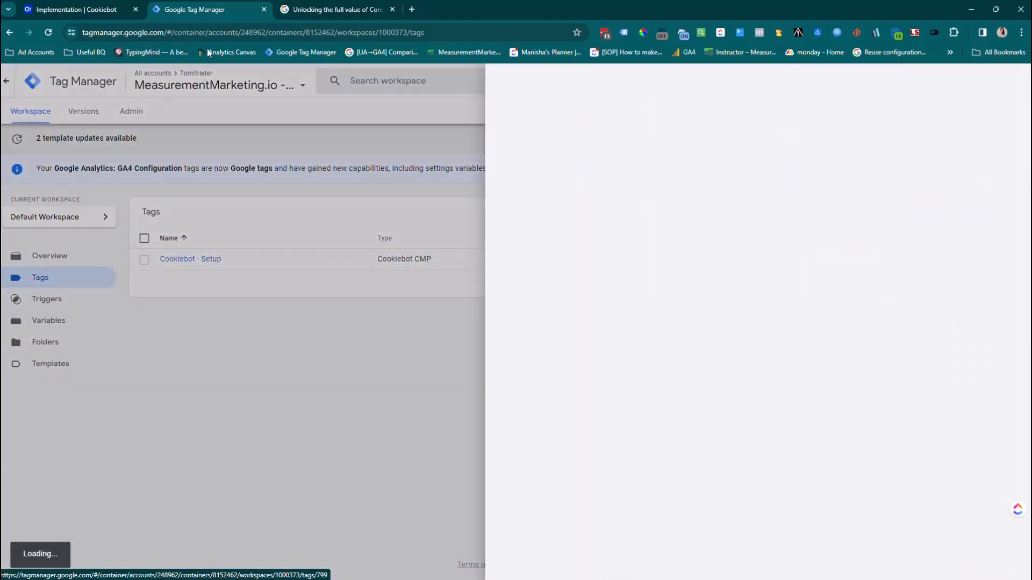
click(81, 9)
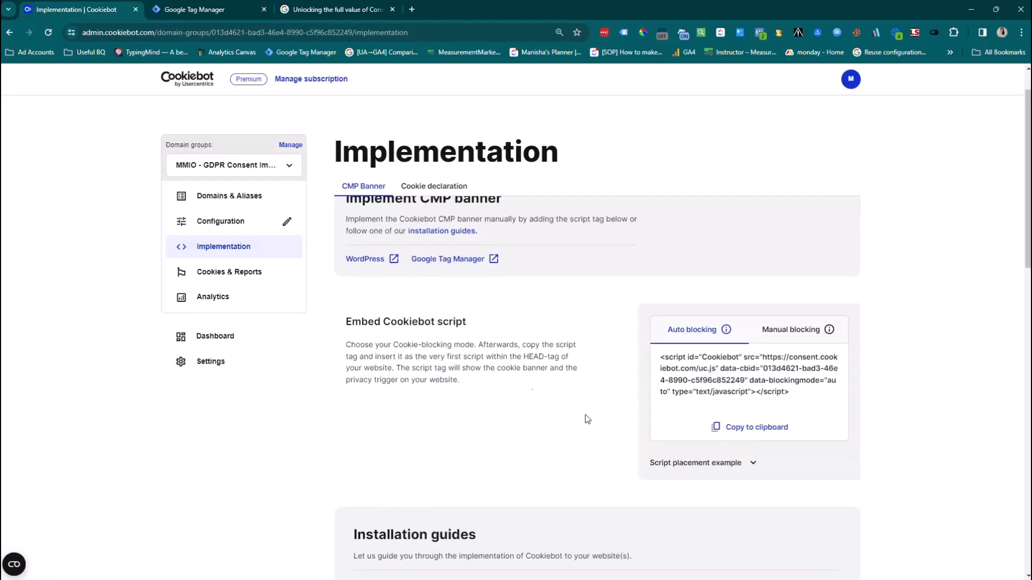
drag(742, 383, 763, 369)
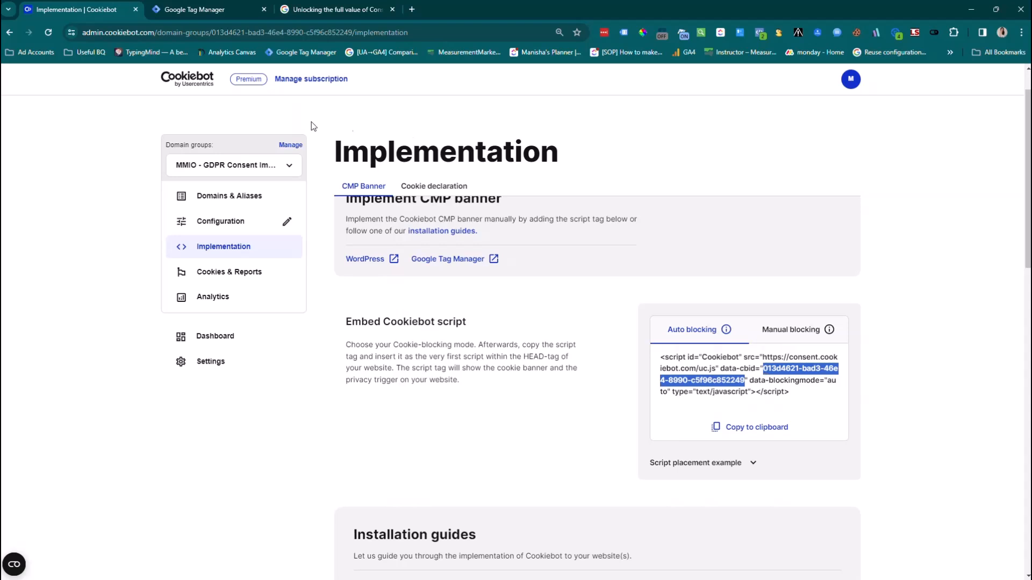
click(232, 11)
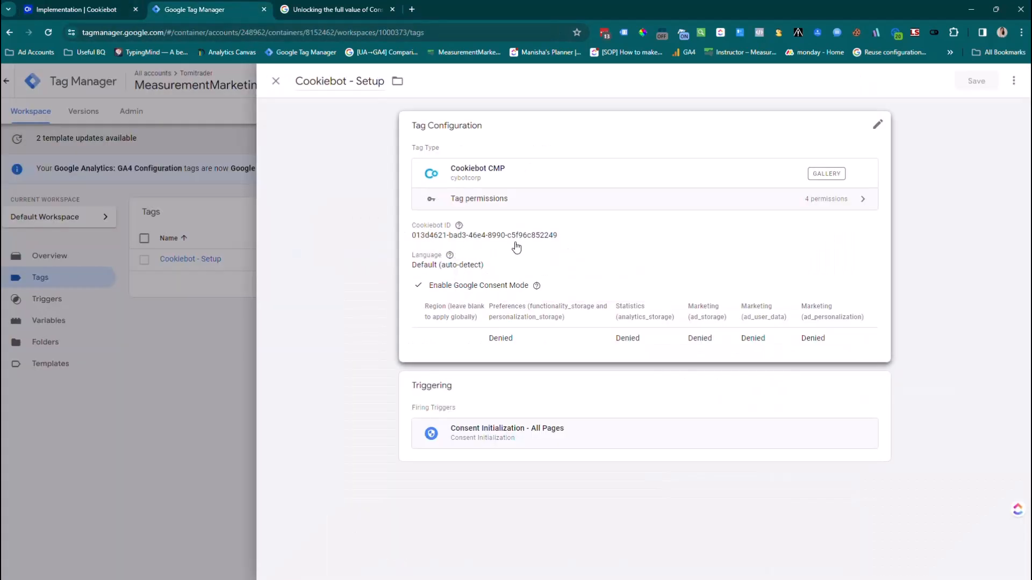
Step: Examine the Cookiebot - Setup tag's consent mode settings, default consent state and firing trigger, and close the tag unchanged
click(589, 266)
scroll(600, 273, down, 4)
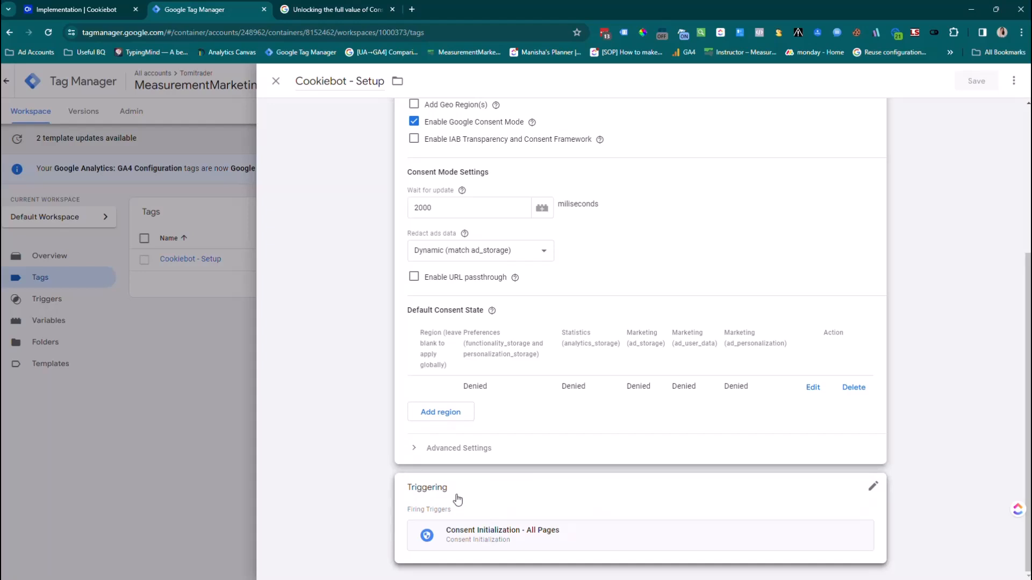
click(276, 81)
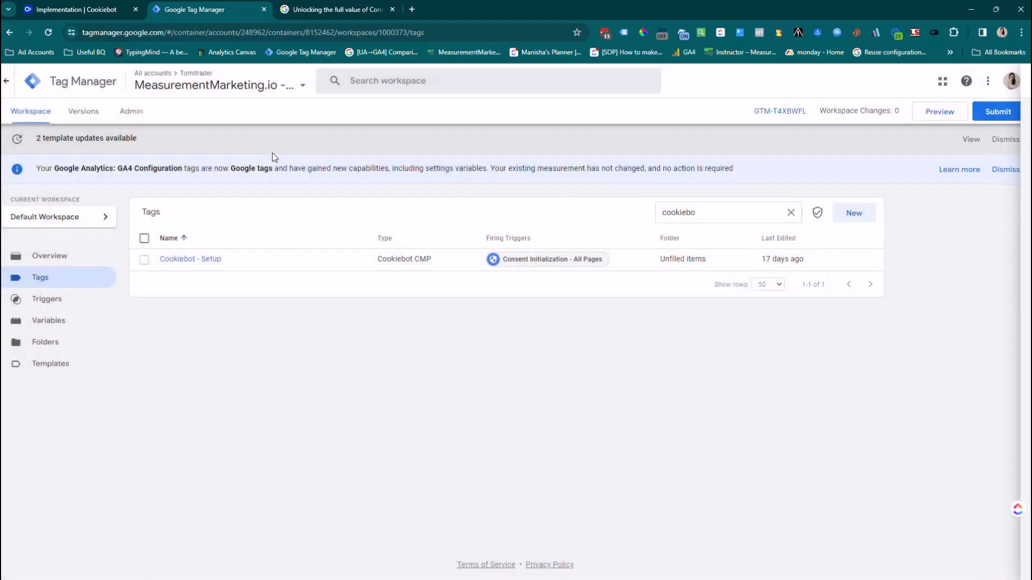
Step: Clear the tag list filter and search the tags for "cookiebot"
click(791, 212)
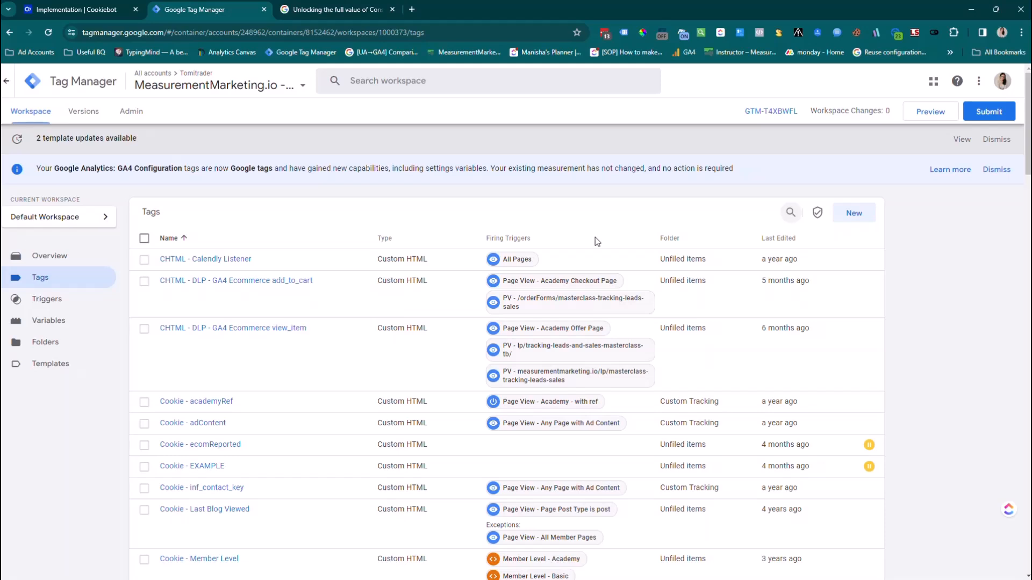
click(790, 213)
text(cookbie)
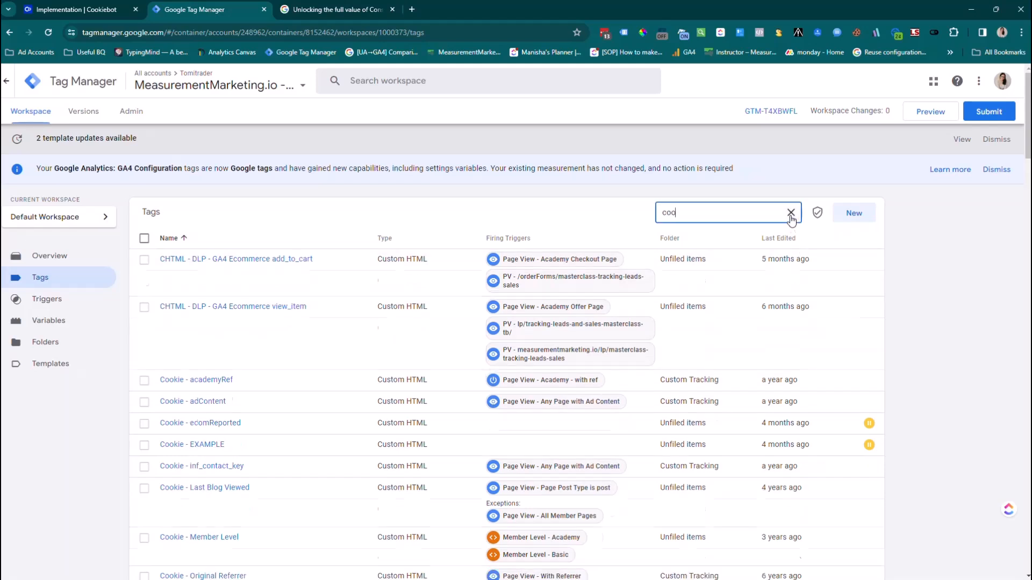
key(BackSpace)
key(BackSpace)
key(BackSpace)
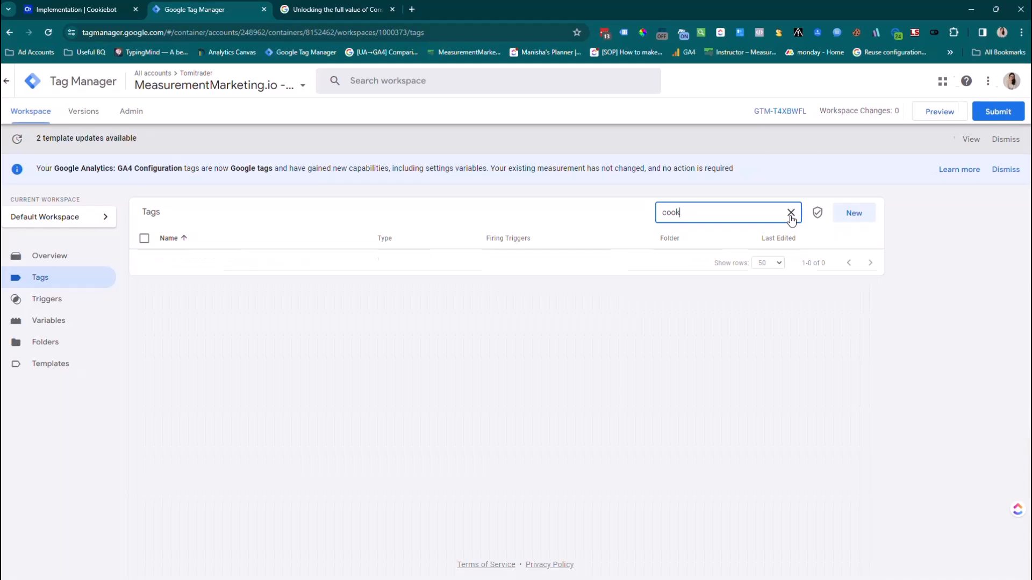
text(iebot)
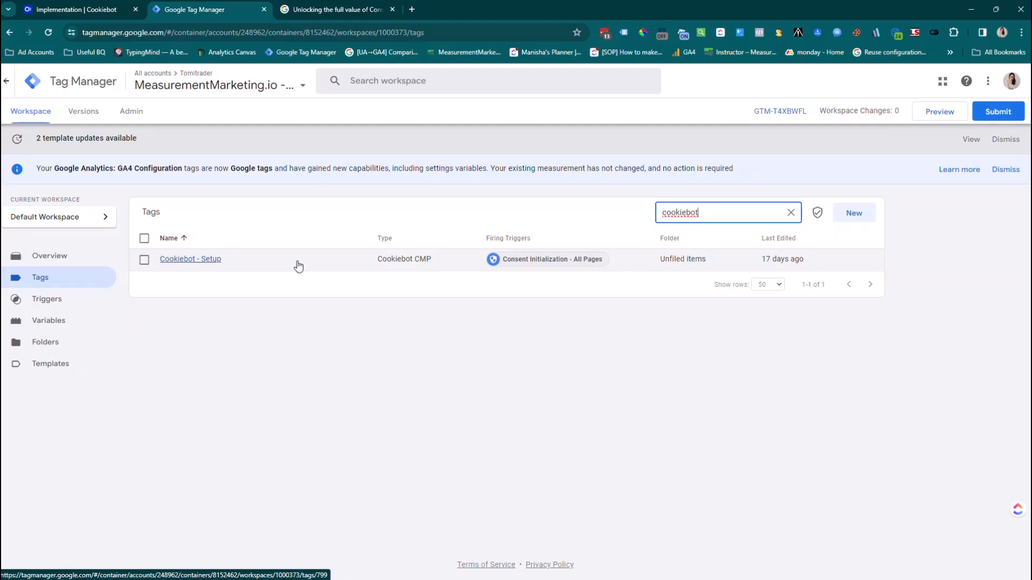
Step: Replace the tag search with "config" and open the GA4 - config tag
double_click(698, 211)
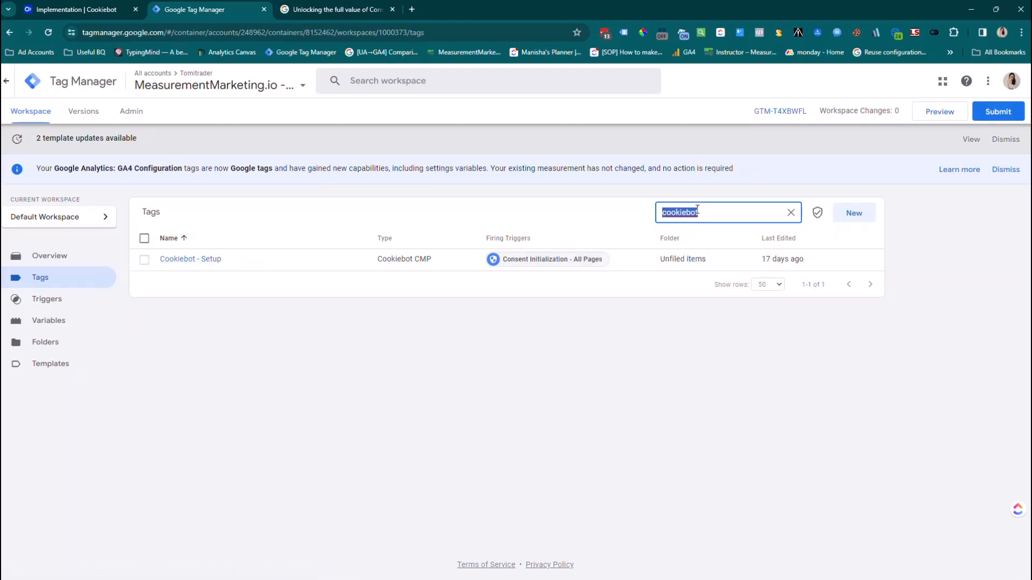
text(con)
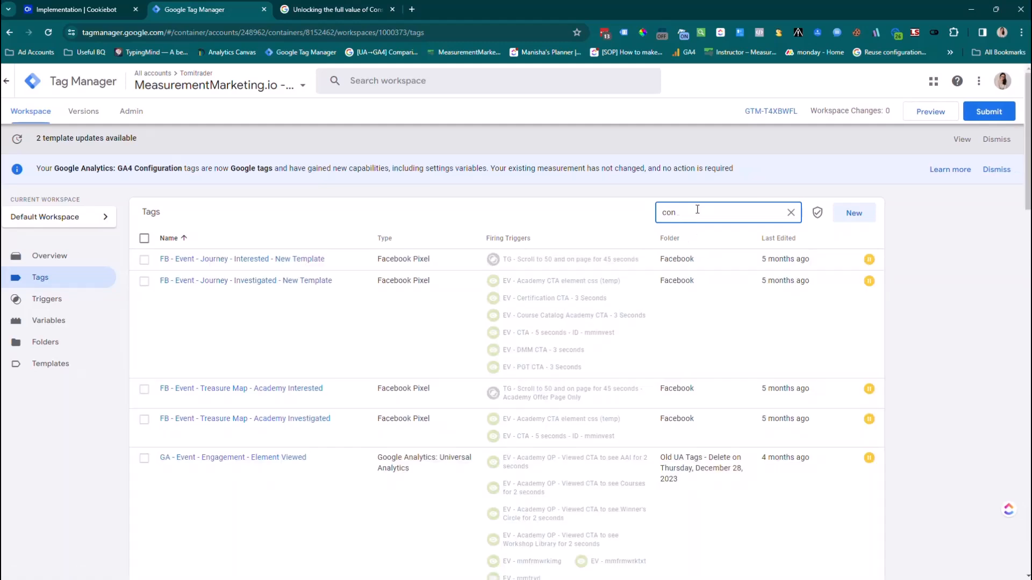
text(fig)
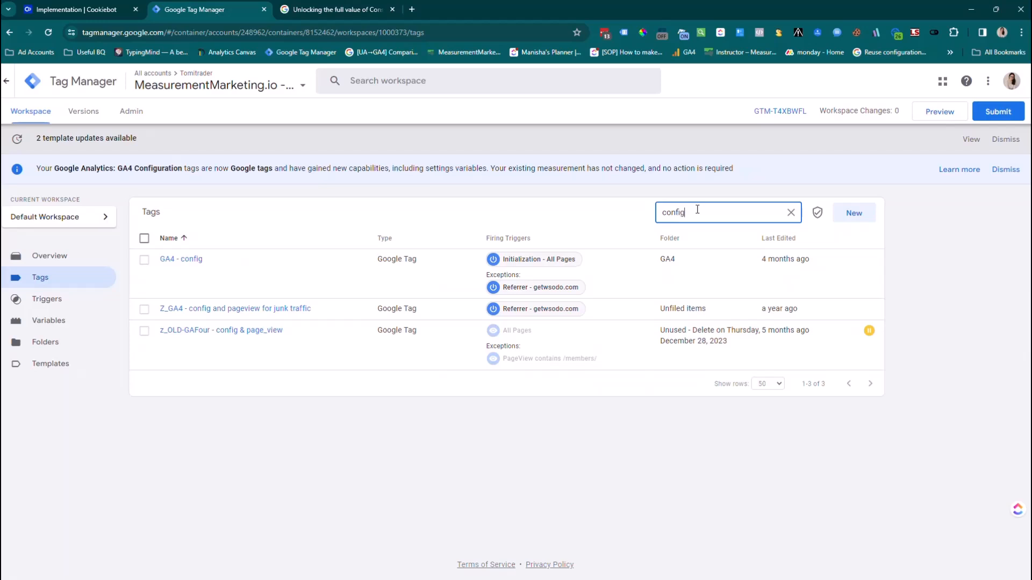
click(170, 259)
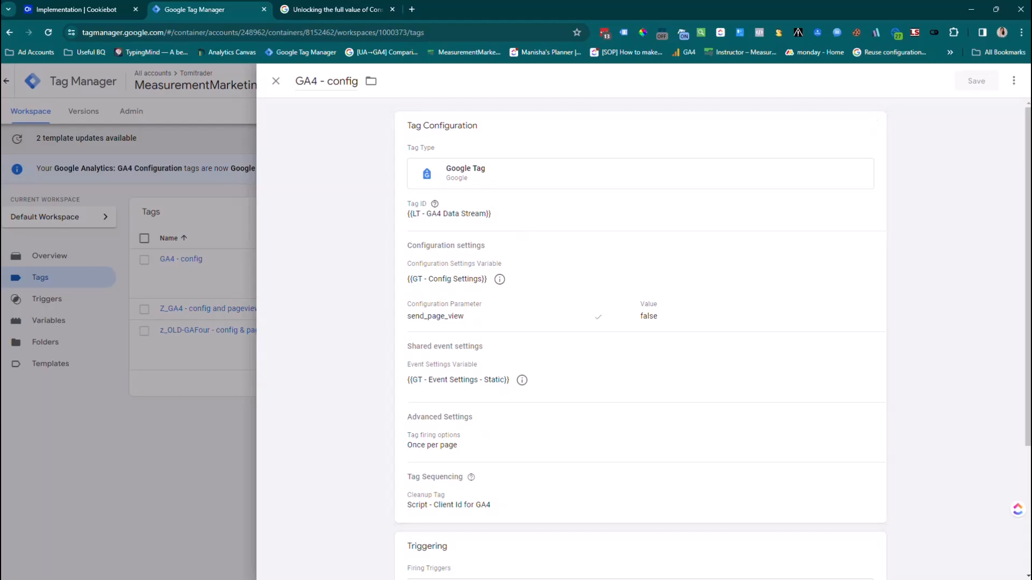
Step: Switch to the incognito window with the measuresummit.com container, maximize it and search its tags for "cookiebo"
drag(0, 83, 386, 82)
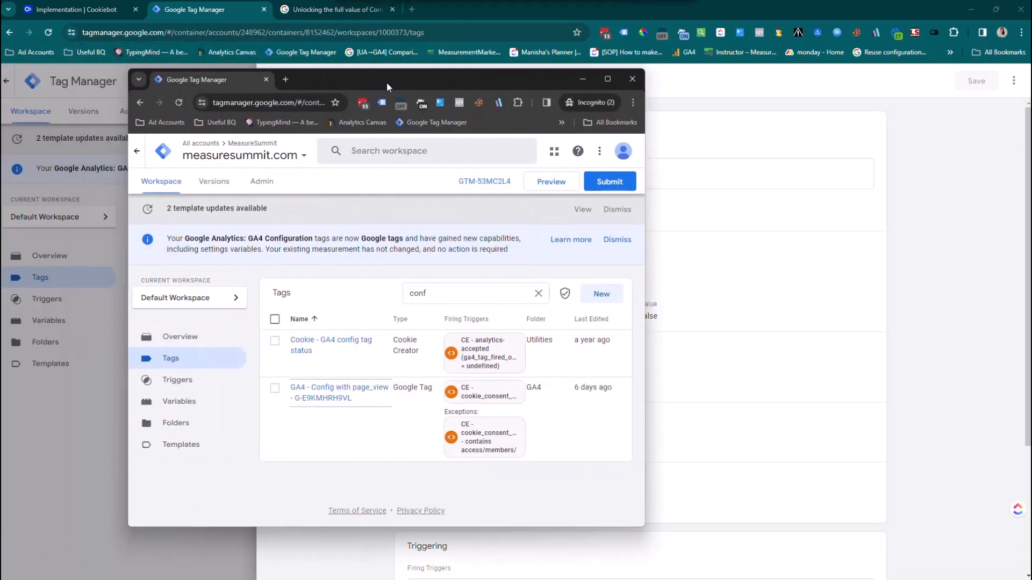
double_click(386, 83)
click(692, 212)
key(ctrl+a)
text(cookbi)
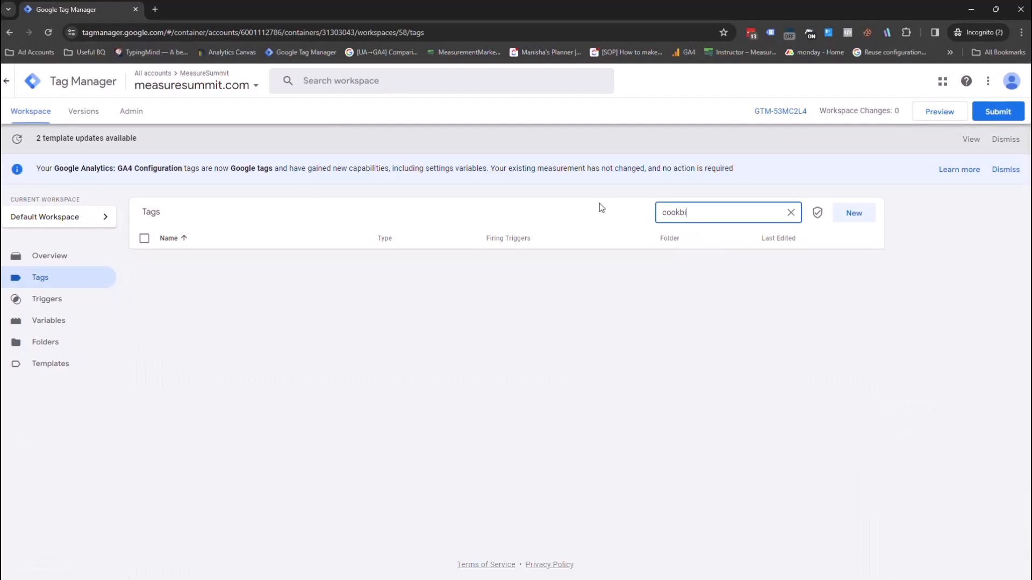
key(BackSpace)
key(BackSpace)
text(iebo)
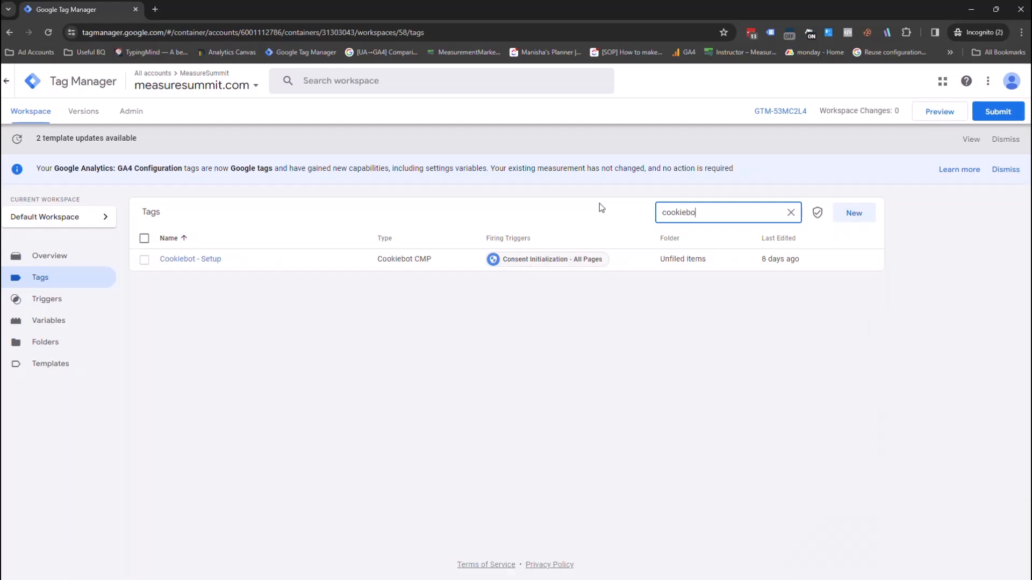
Step: Review the Cookiebot - Setup tag's consent defaults and trigger, close it unchanged and clear the tag search
click(211, 259)
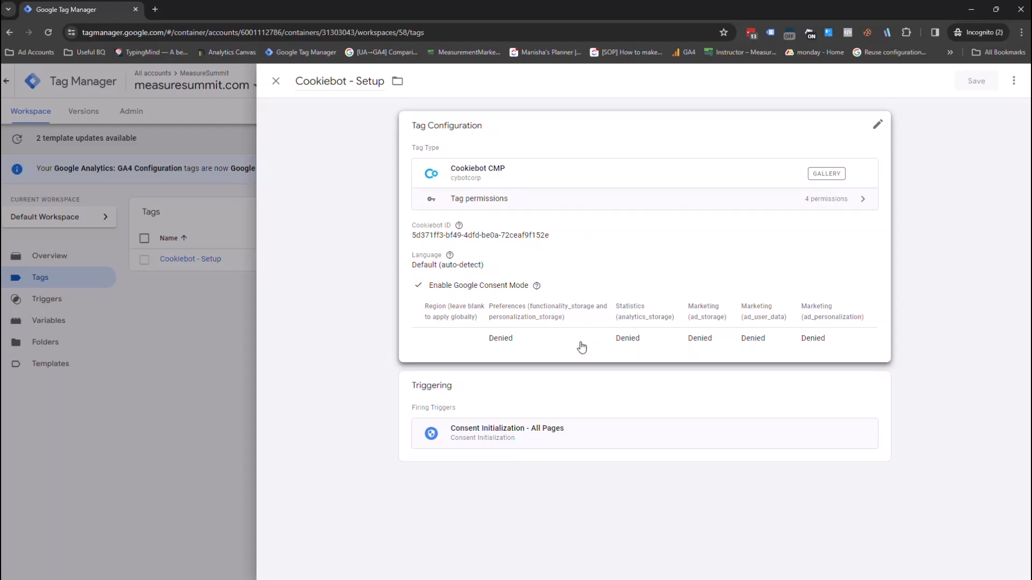
click(275, 81)
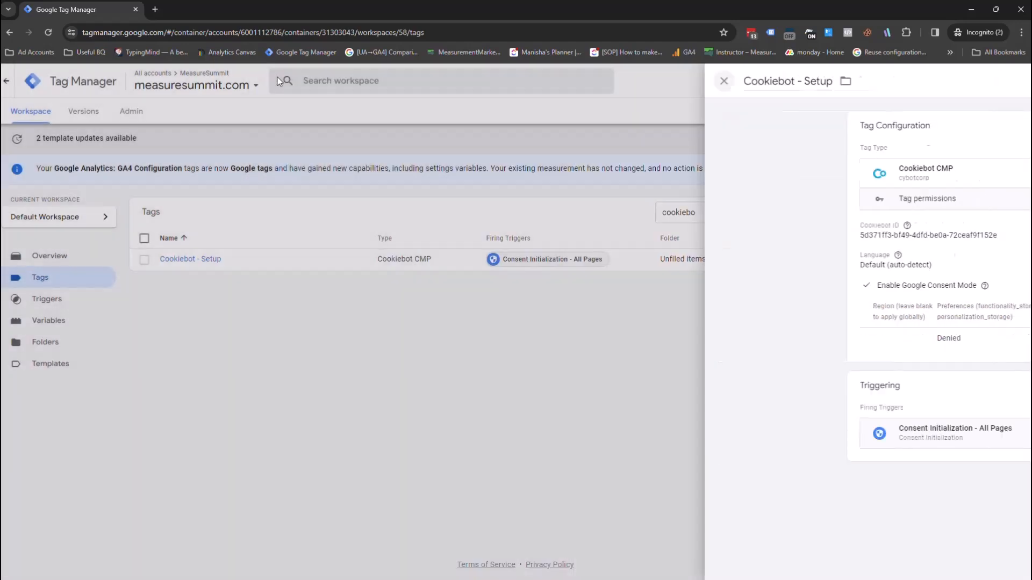
click(791, 213)
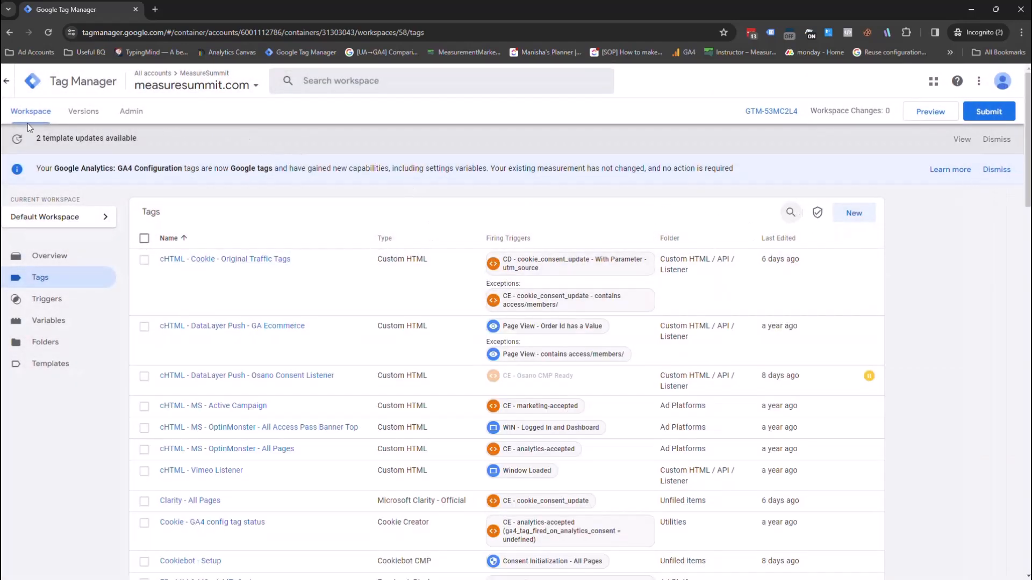
Step: Check the Enable consent overview option in the measuresummit.com container settings and close them unchanged
click(142, 113)
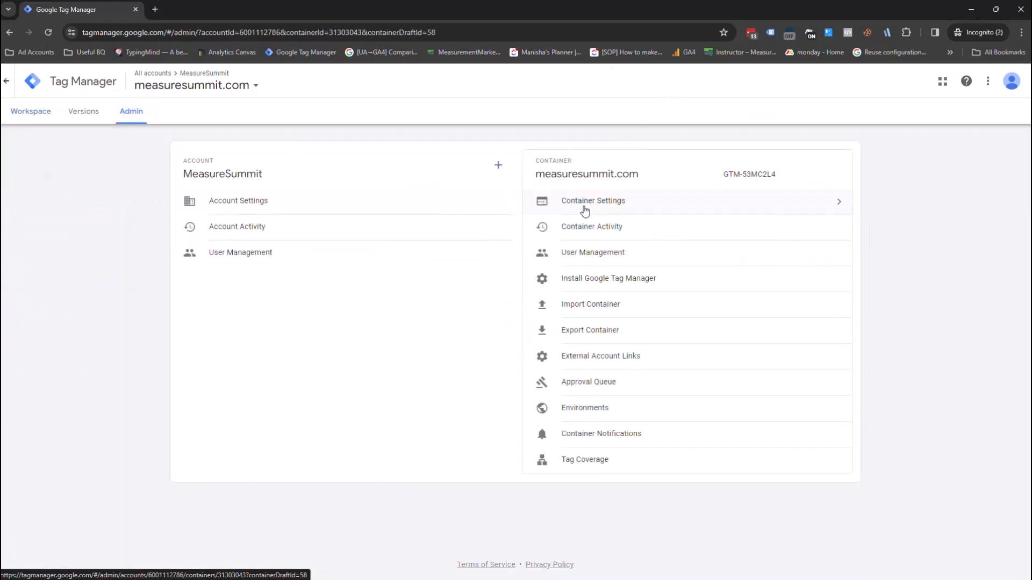
click(591, 210)
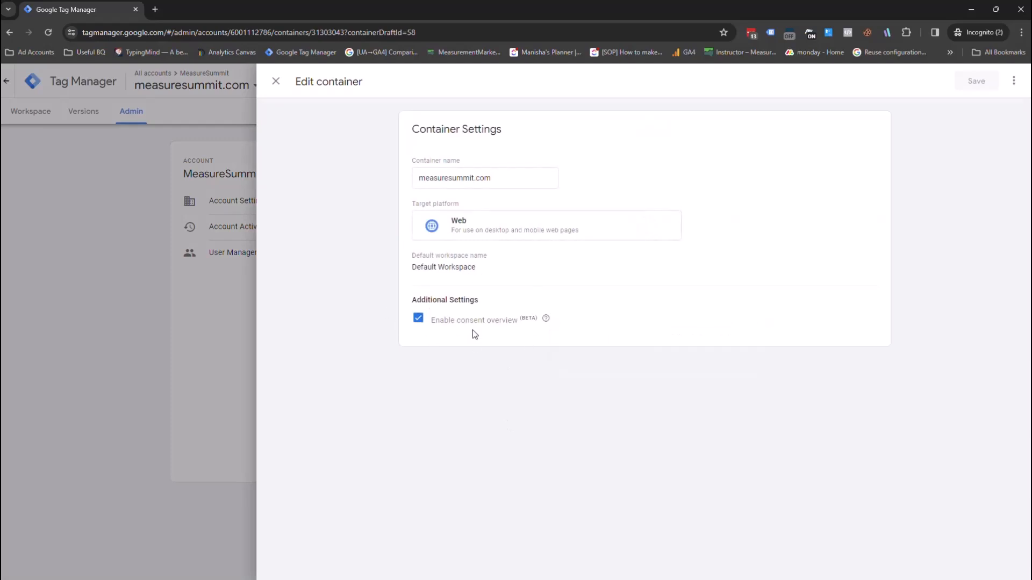
click(276, 81)
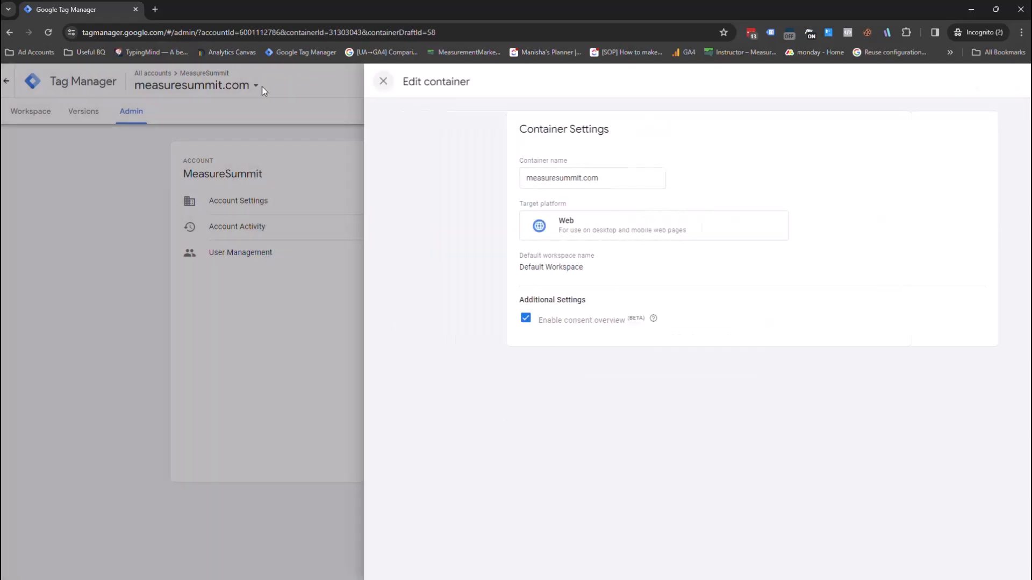
Step: Return to the workspace's tag list, search for "config" and open the GA4 - Config with page_view tag
click(23, 113)
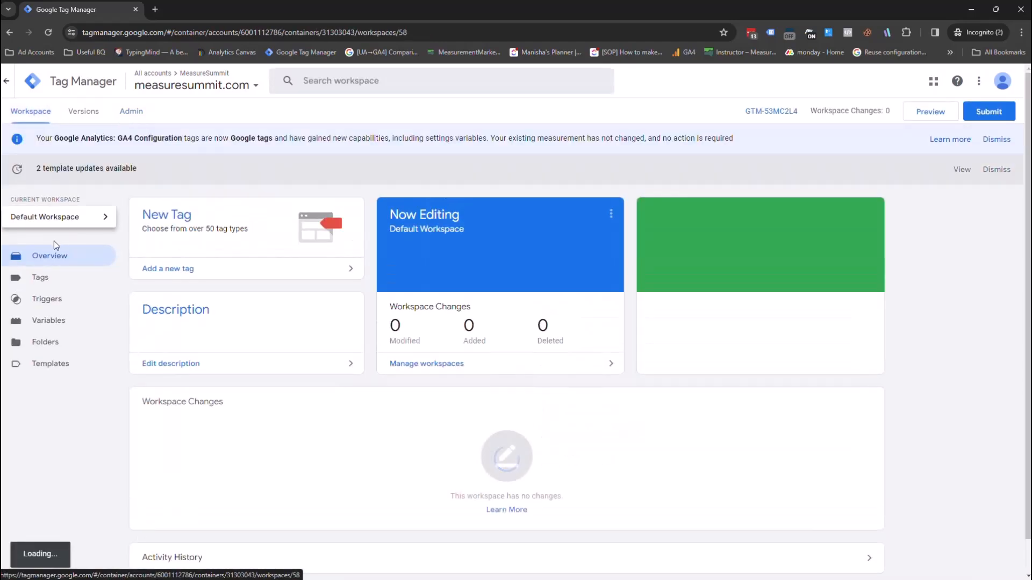
click(40, 278)
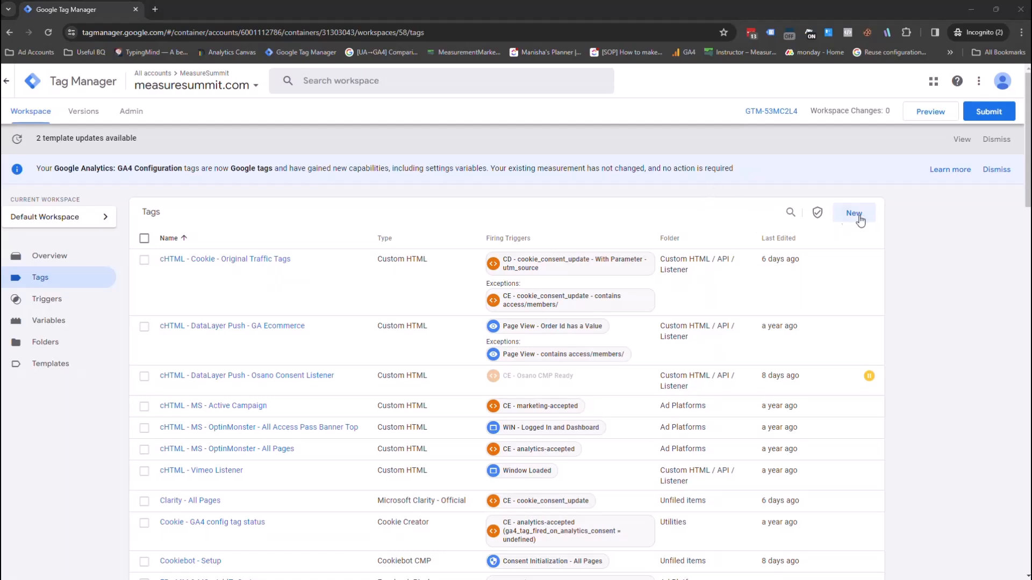
click(791, 213)
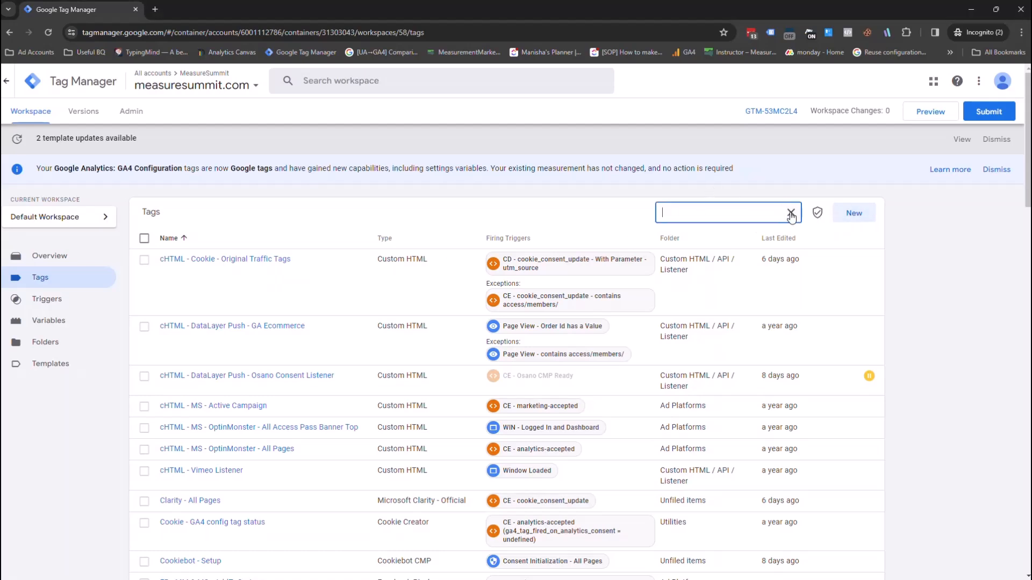
text(config)
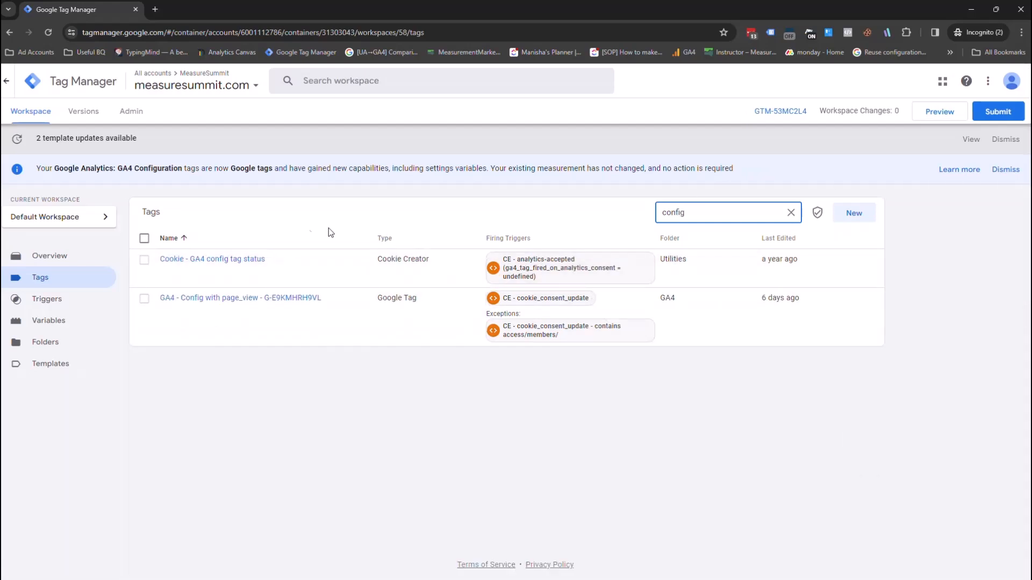
click(247, 300)
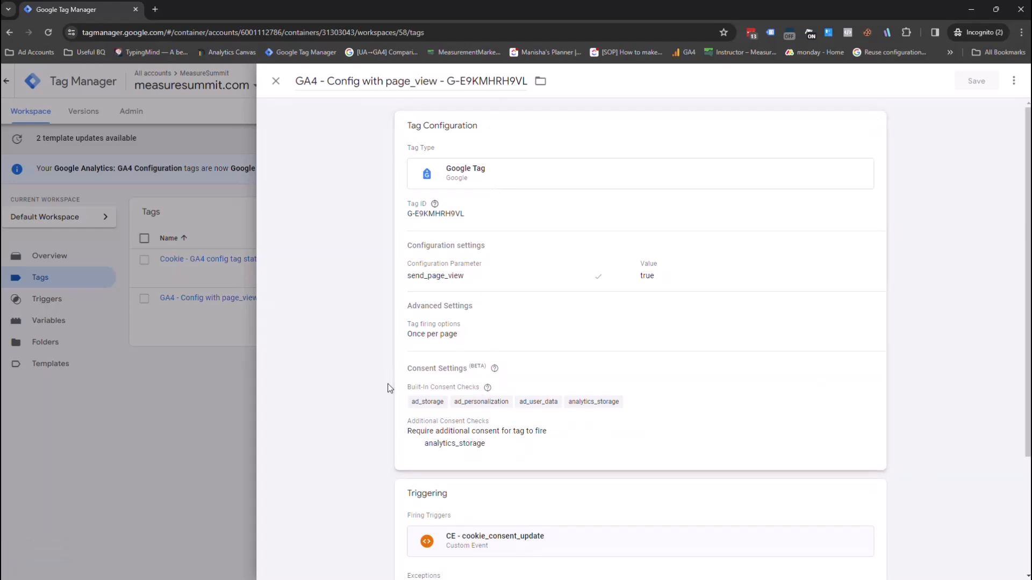
Step: Open the tag configuration for editing and highlight "Require additional consent for tag to fire" in its consent settings
click(664, 384)
scroll(666, 379, down, 8)
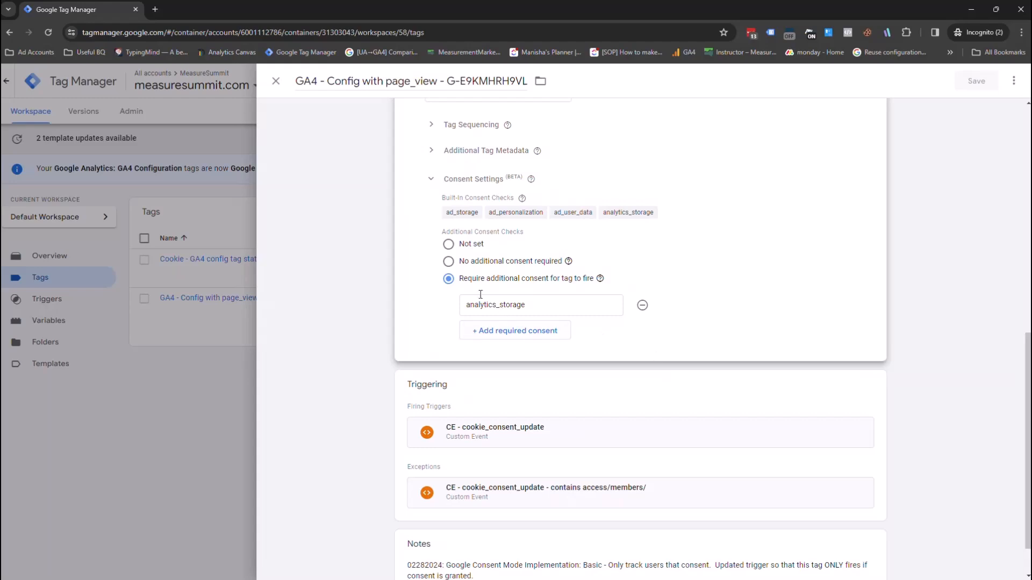
drag(464, 279, 595, 279)
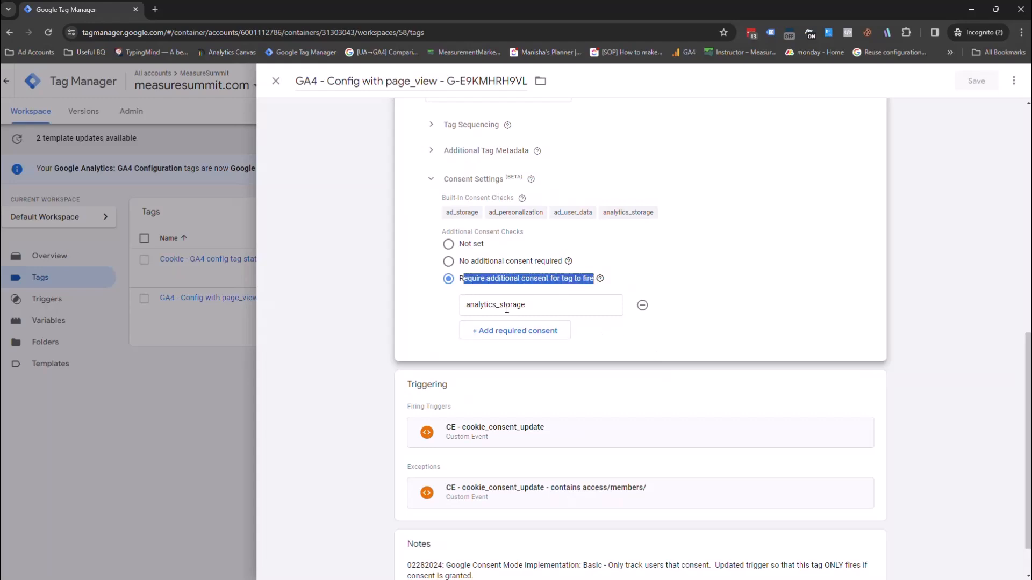